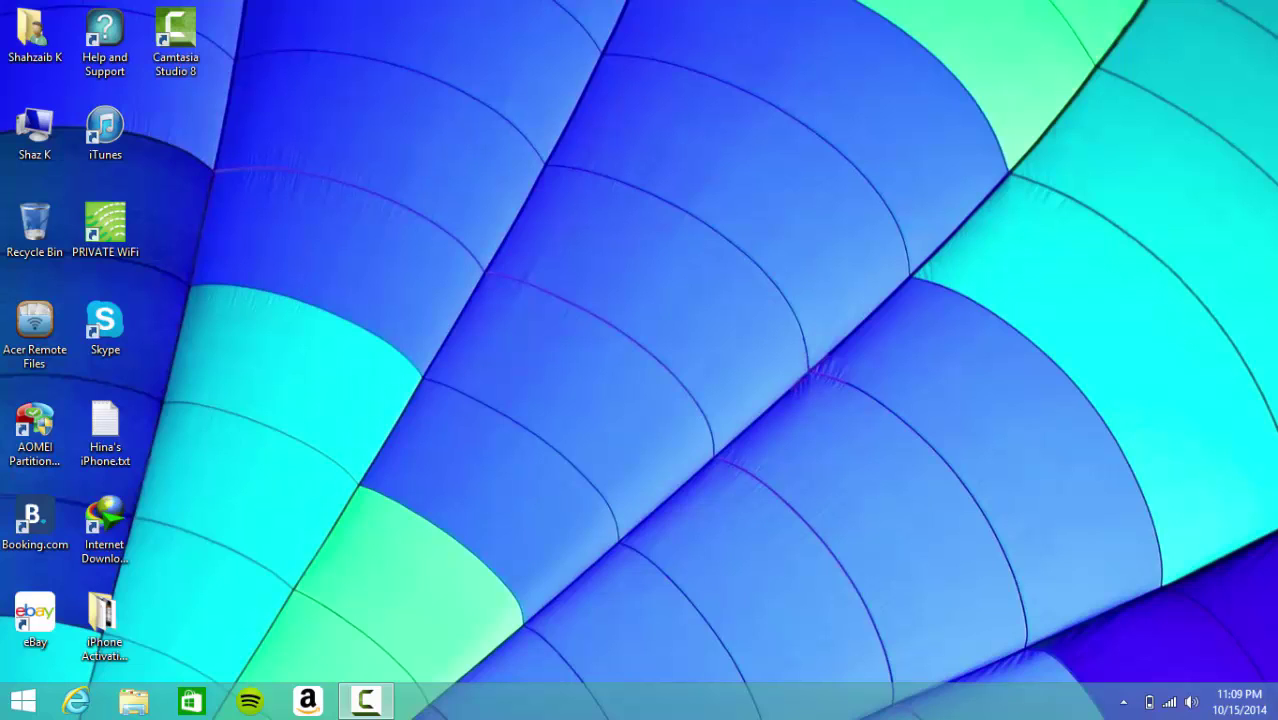
Open Computer's system properties, then launch Intel HD Graphics Control Panel from the tray icon.
right_click(34, 134)
left_click(105, 339)
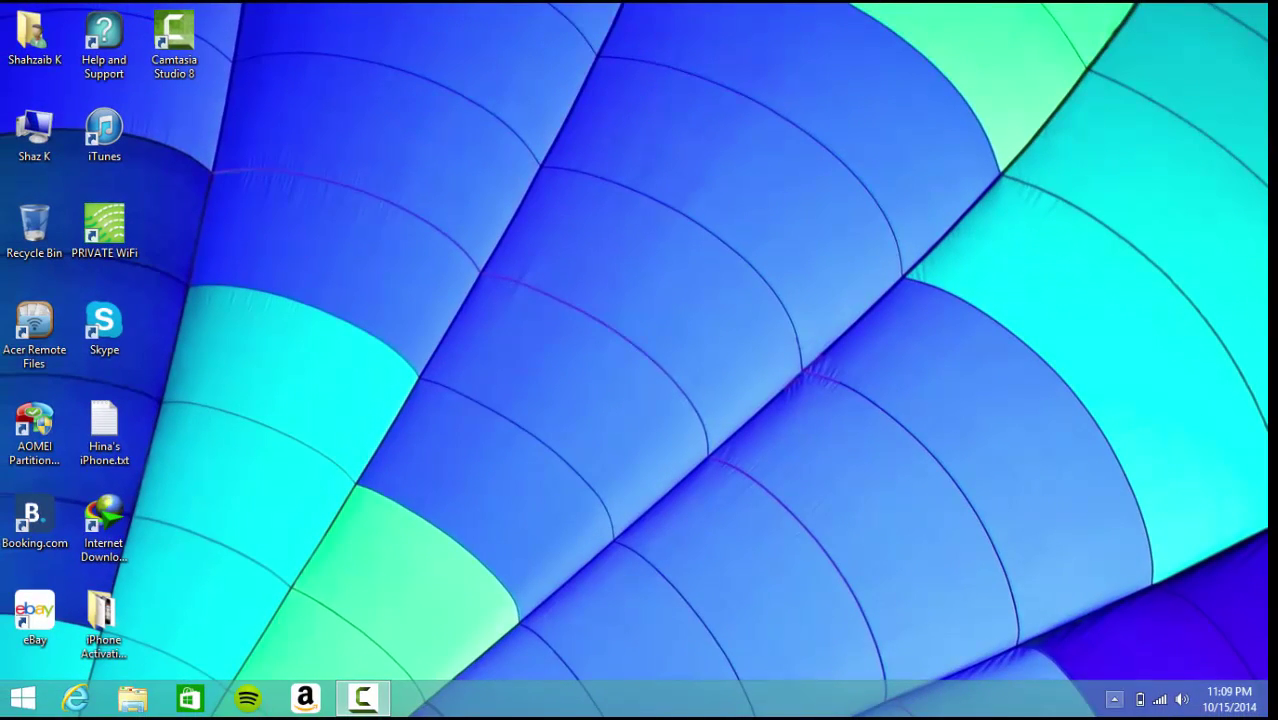
left_click(1113, 699)
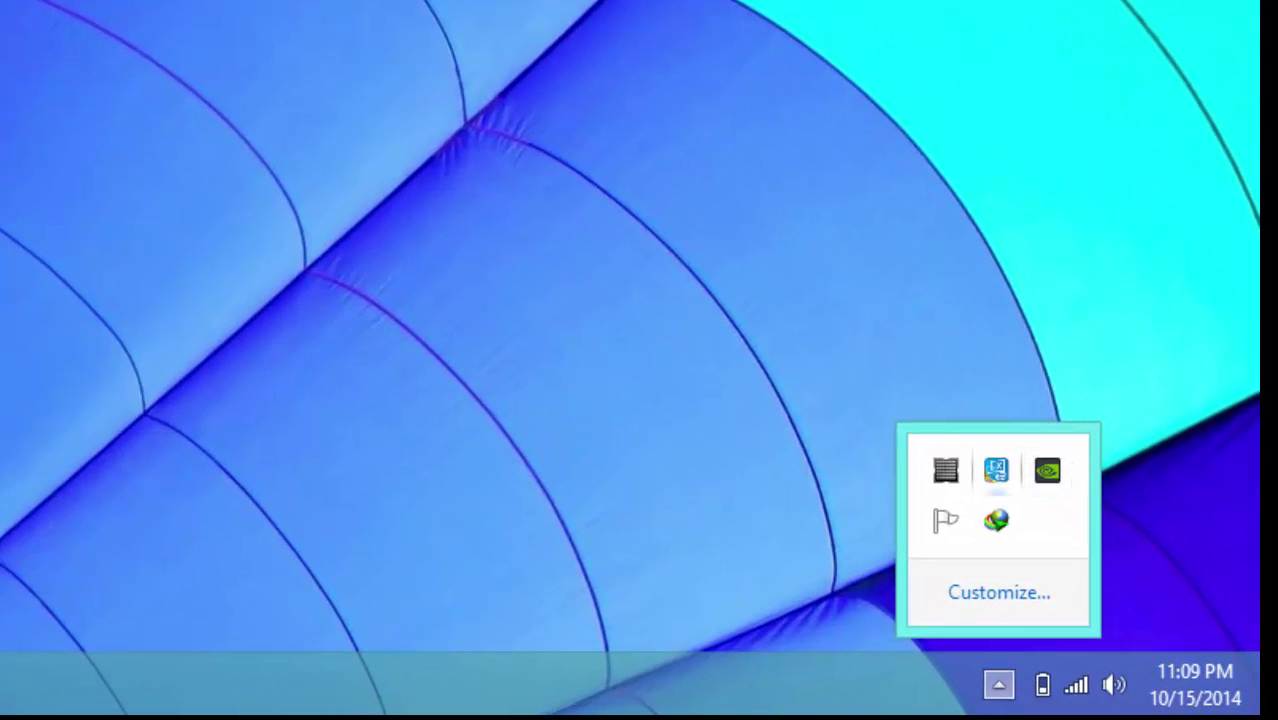
right_click(995, 470)
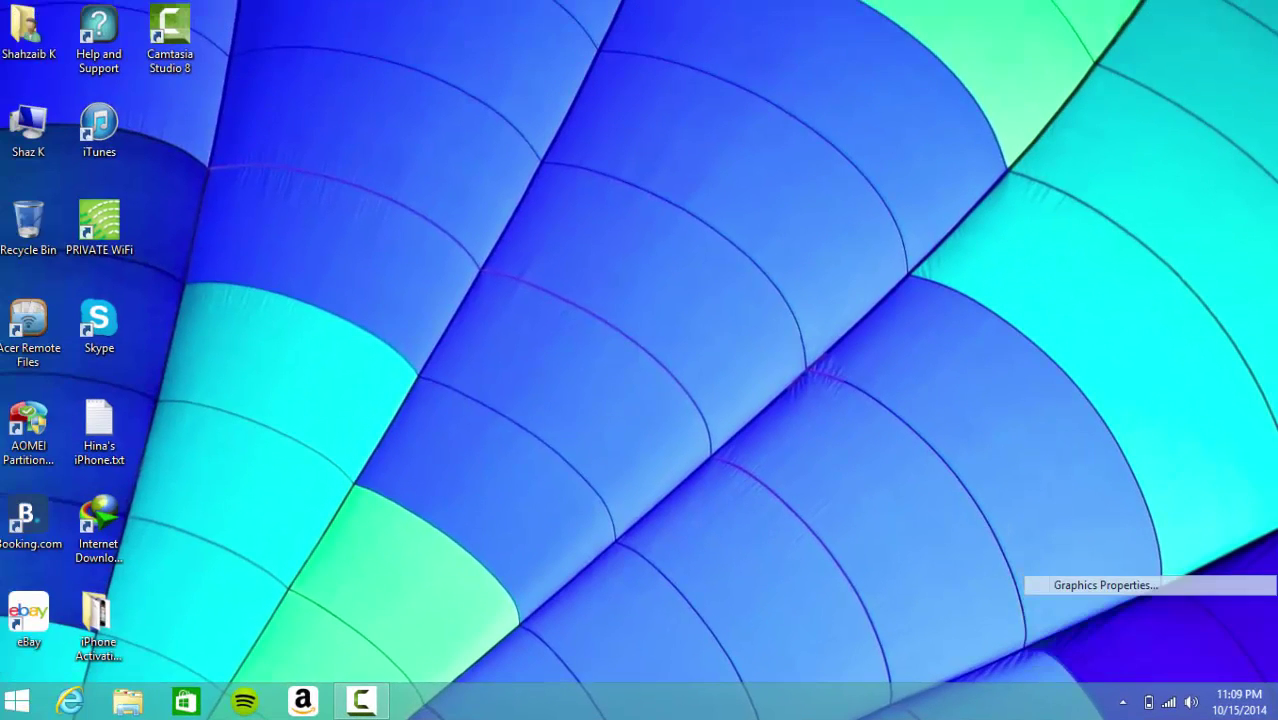
left_click(1104, 585)
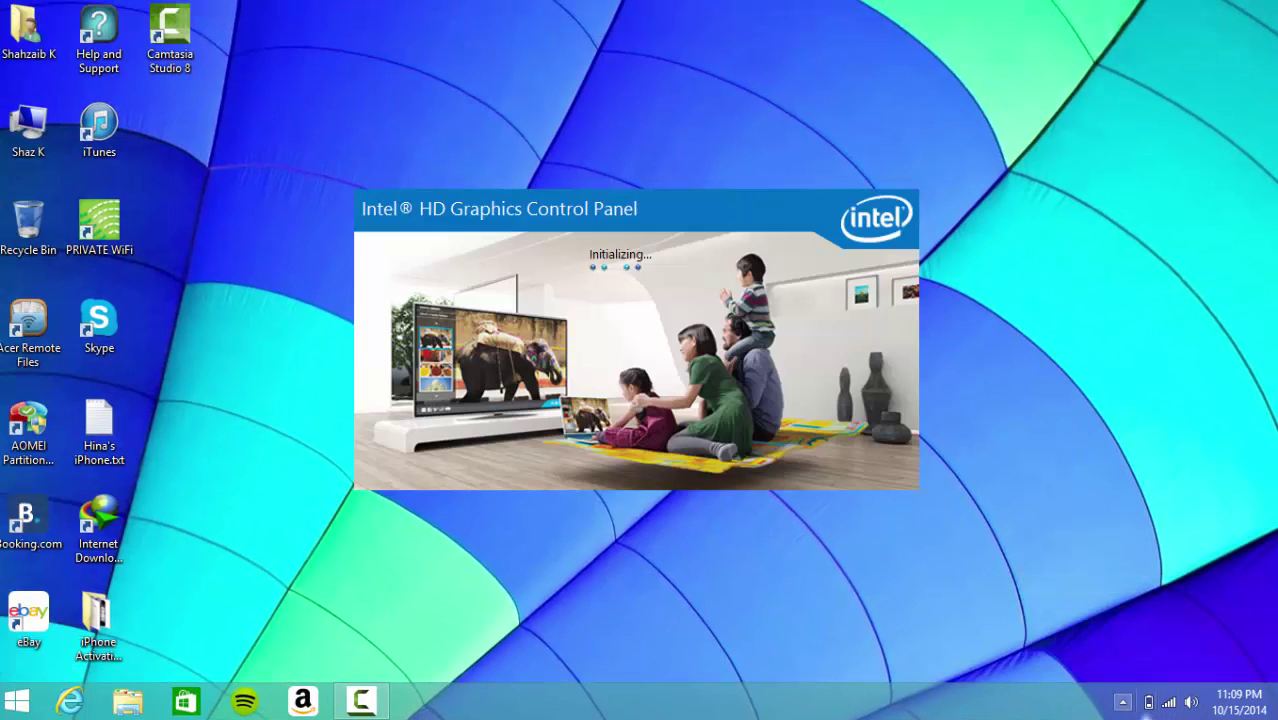
left_click(1122, 702)
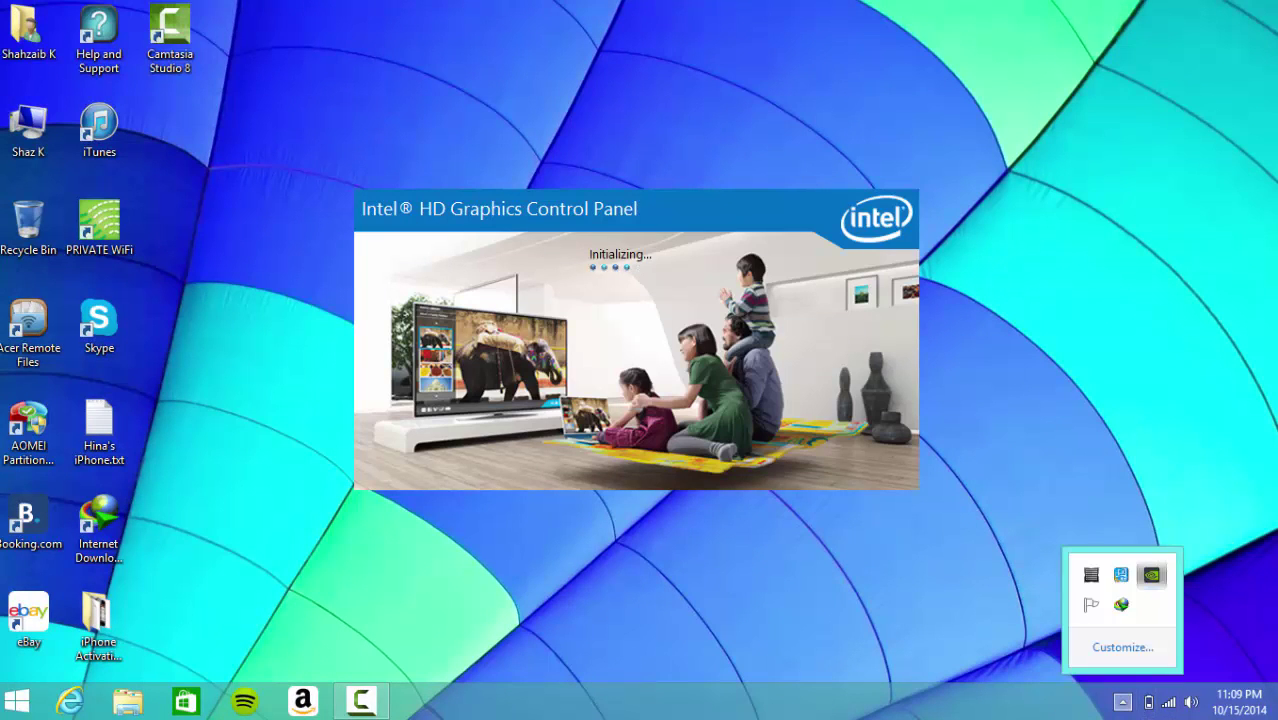
Open the NVIDIA Control Panel from its tray icon and minimize the Intel graphics panel.
double_click(1152, 575)
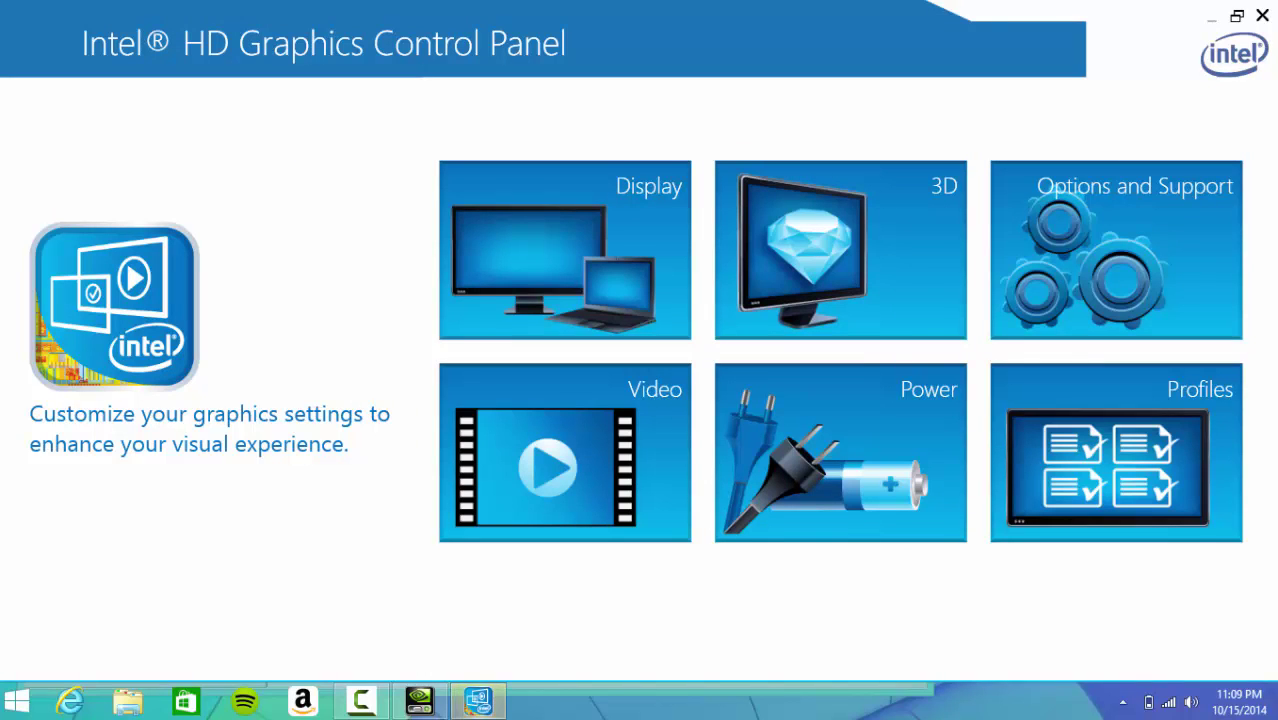
left_click(477, 701)
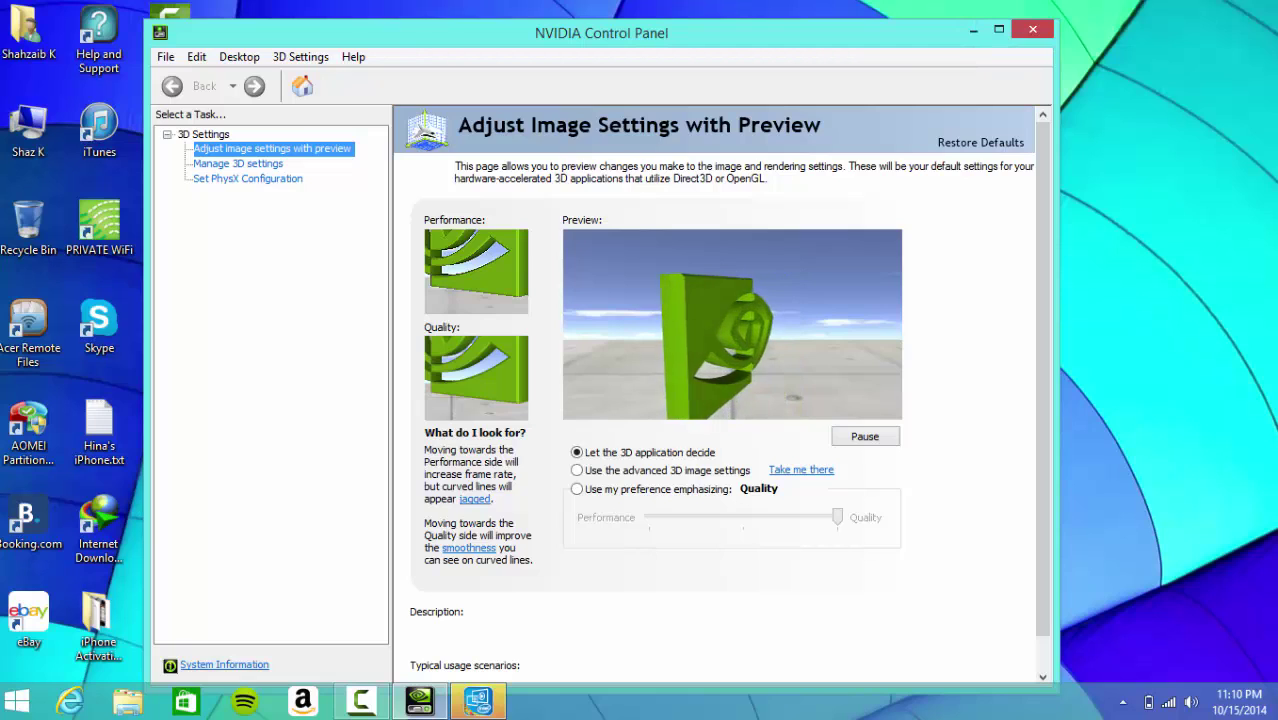
Close NVIDIA Control Panel, open Computer, zoom Google in and out, and visit the Start screen.
left_click(1033, 29)
double_click(28, 128)
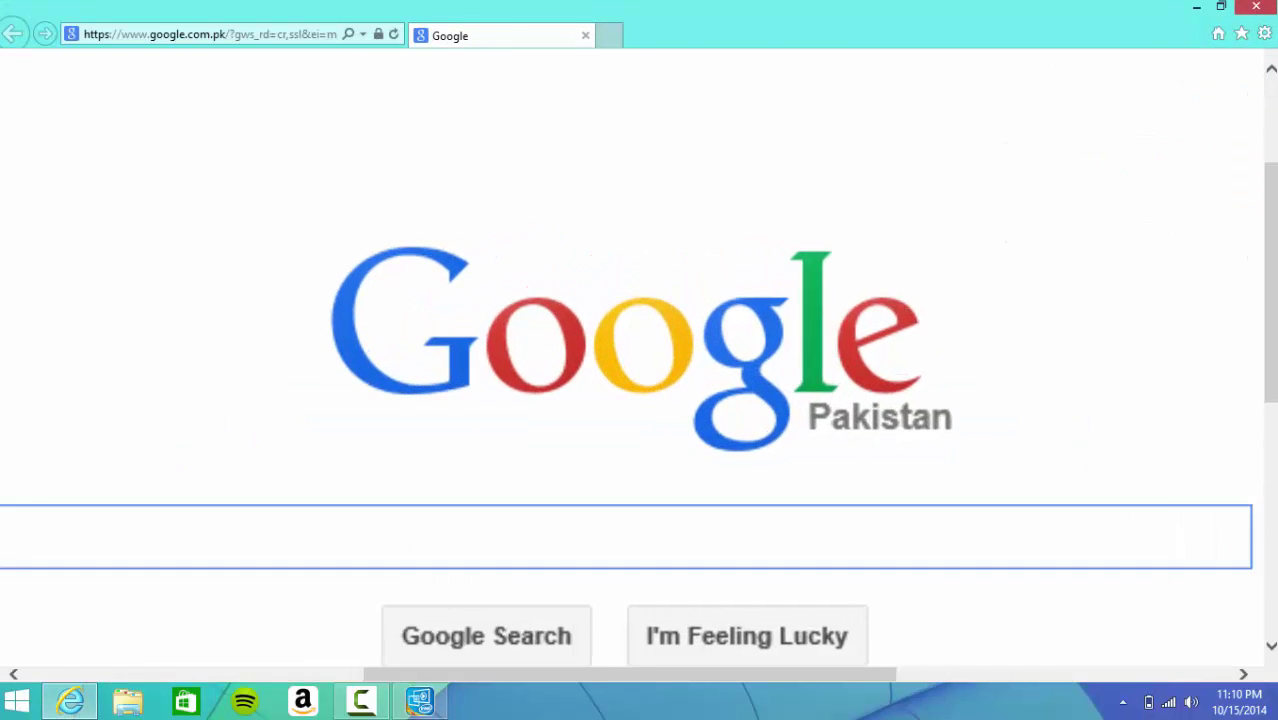
key("ctrl+plus")
key("ctrl+plus")
key("ctrl+plus")
key("ctrl+minus")
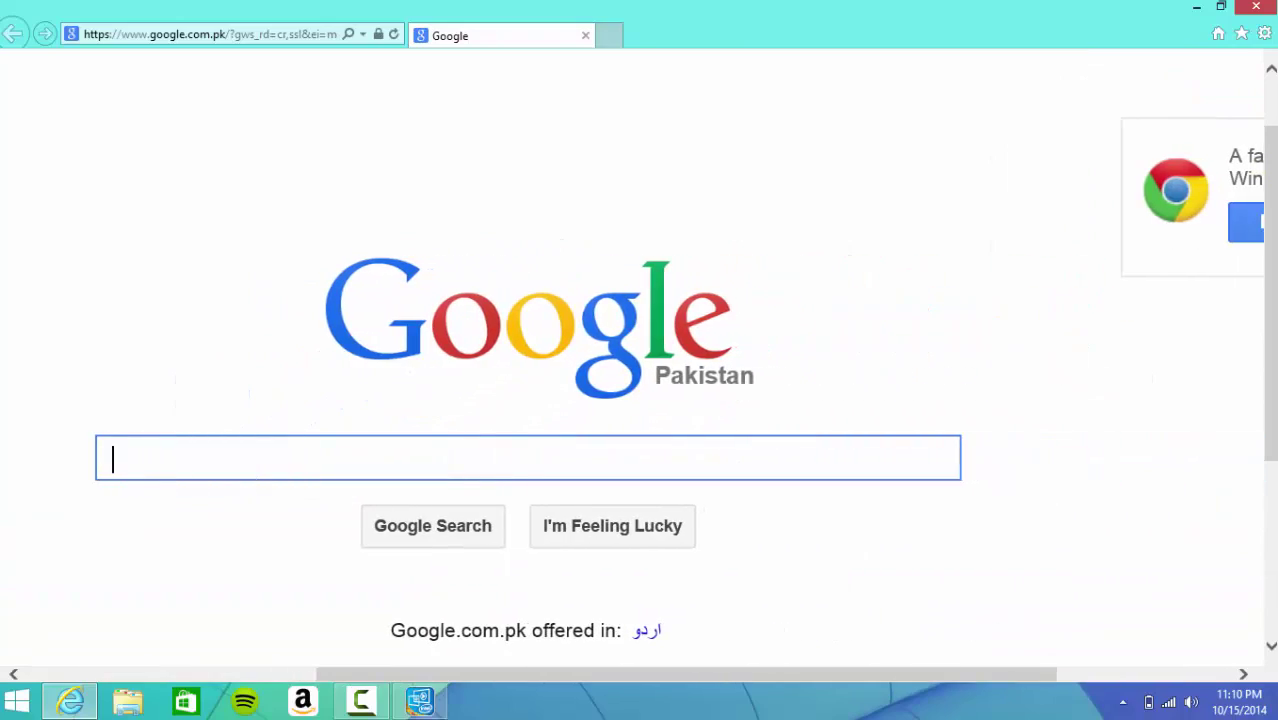
key("super")
scroll(640, 400, "down", 5)
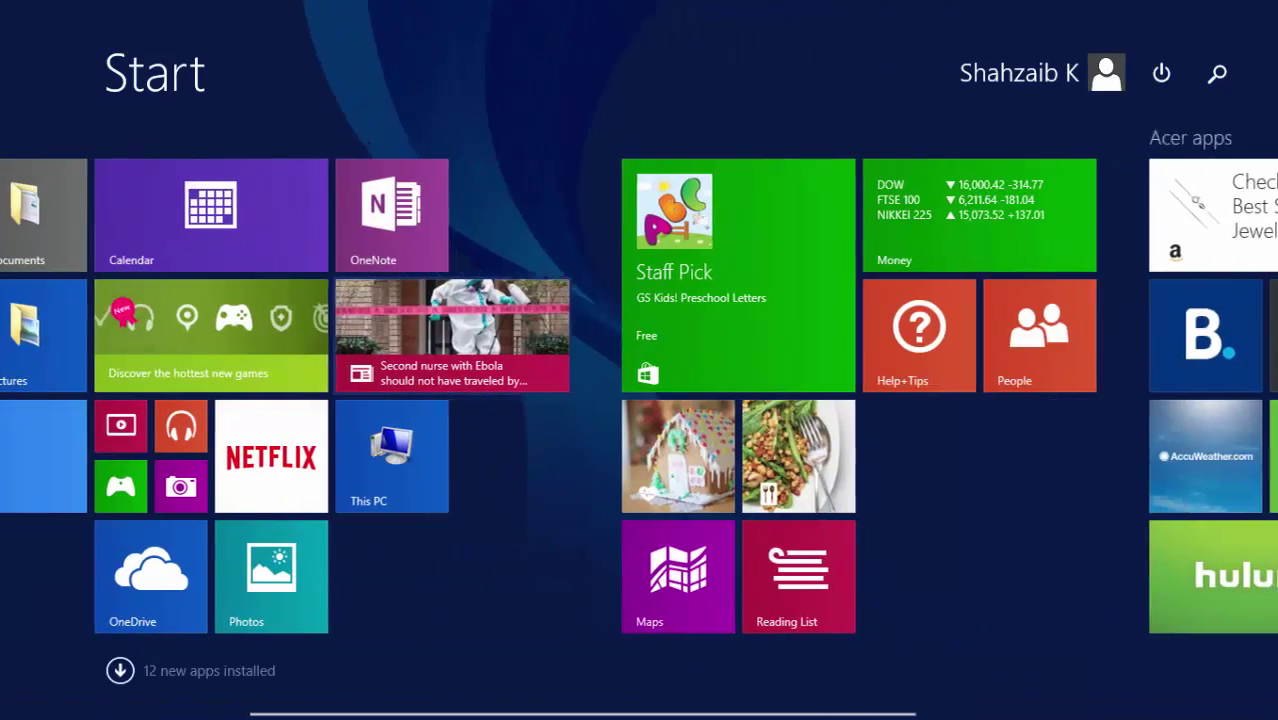
scroll(640, 400, "down", 5)
scroll(640, 400, "up", 8)
scroll(640, 400, "down", 3)
scroll(640, 400, "down", 5)
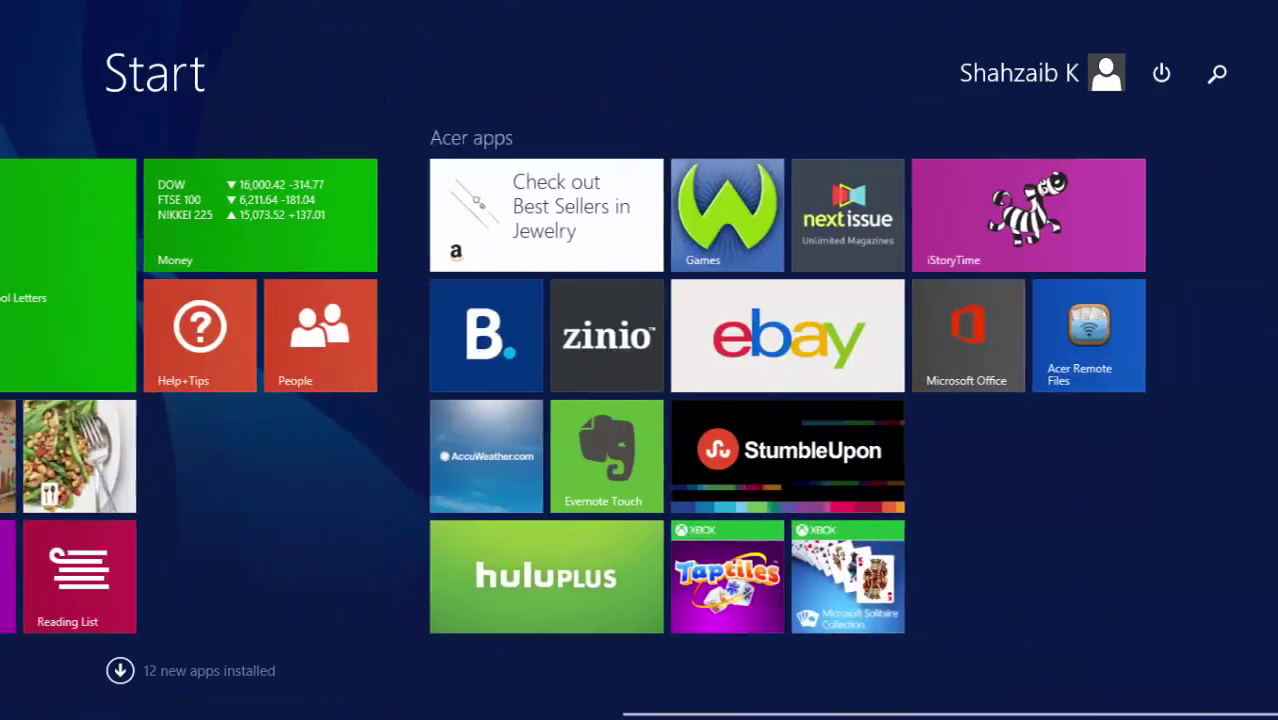
scroll(640, 400, "up", 5)
scroll(640, 400, "down", 5)
scroll(640, 400, "up", 4)
scroll(640, 400, "up", 5)
key("super")
Close Internet Explorer and refresh the desktop from its right-click menu.
left_click(1256, 8)
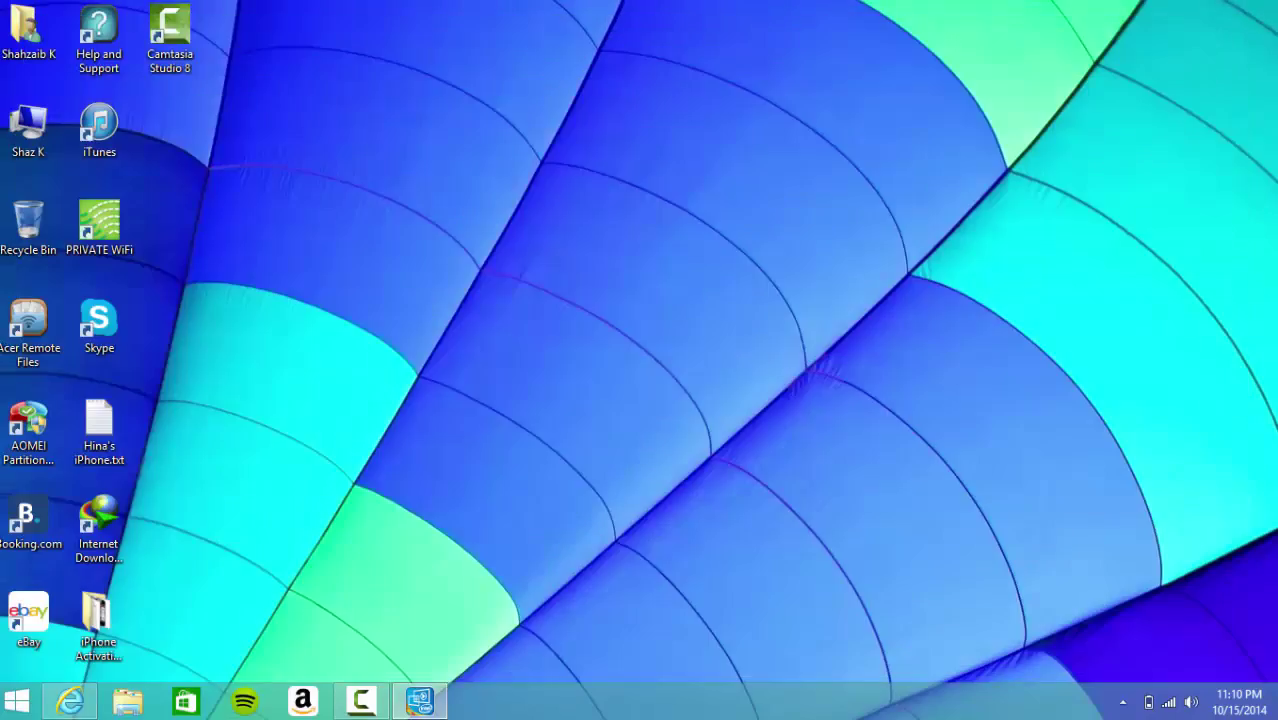
right_click(575, 256)
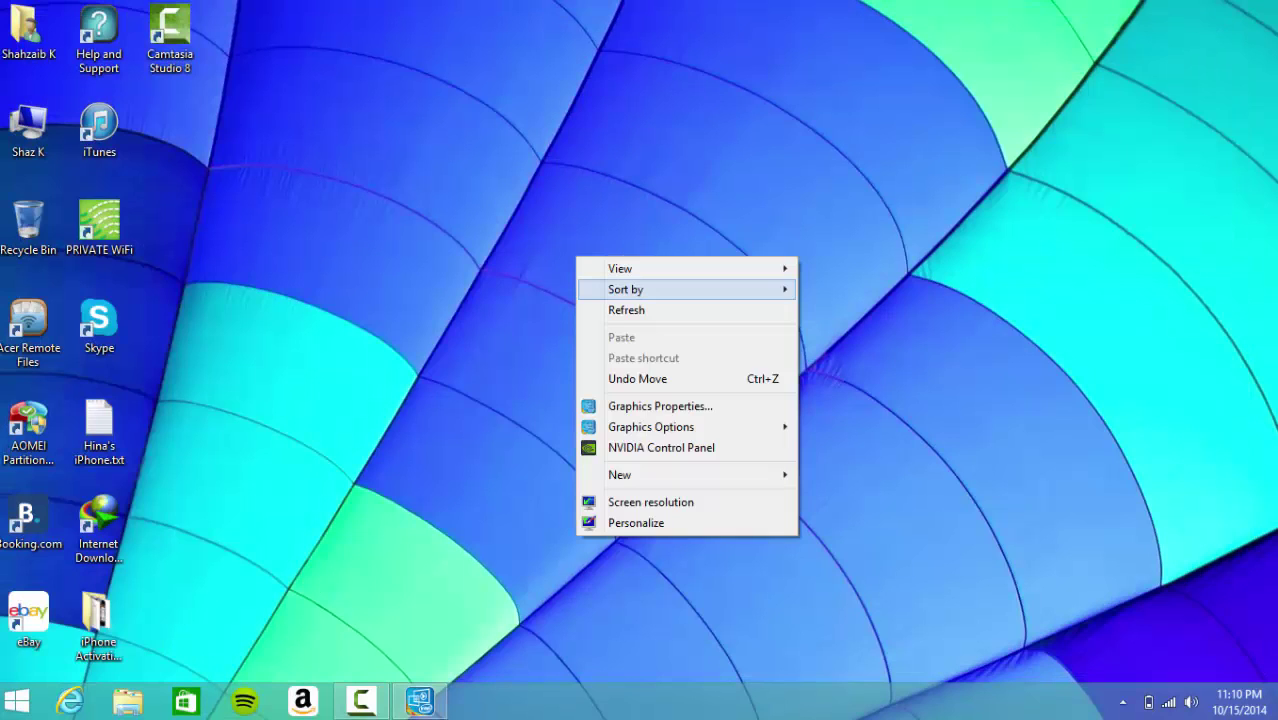
left_click(627, 310)
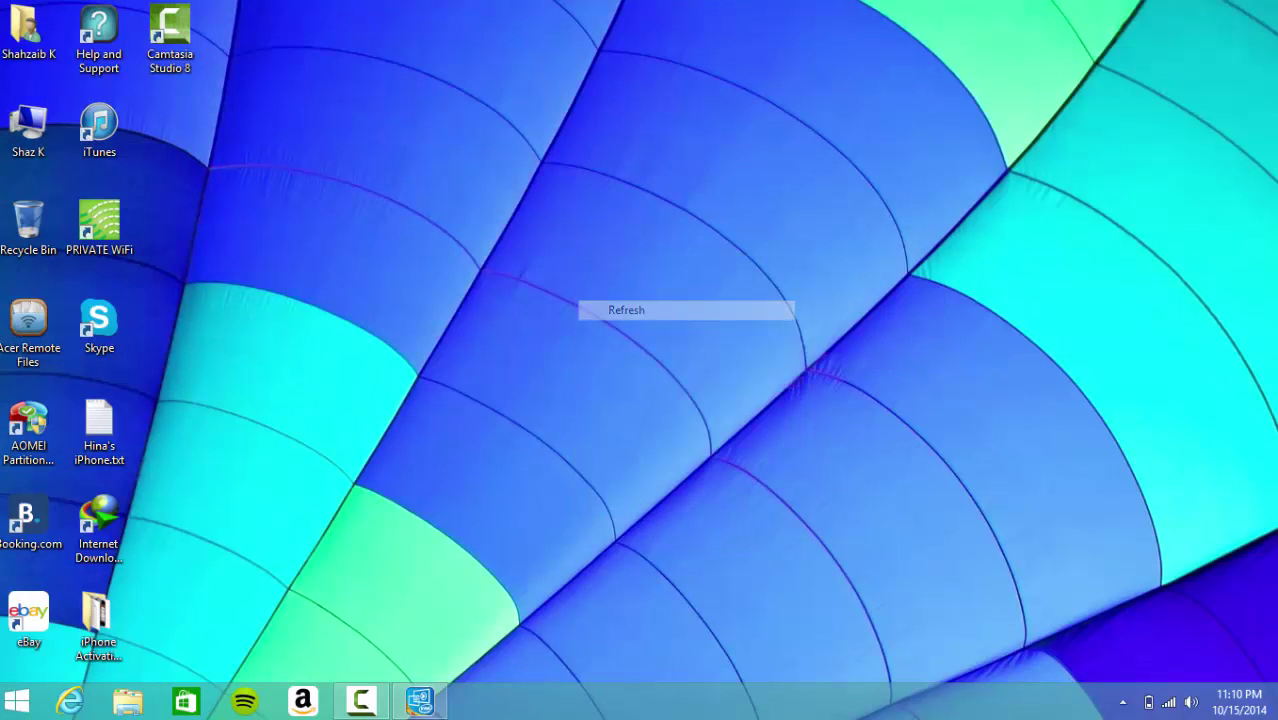
Refresh the desktop two more times.
right_click(440, 166)
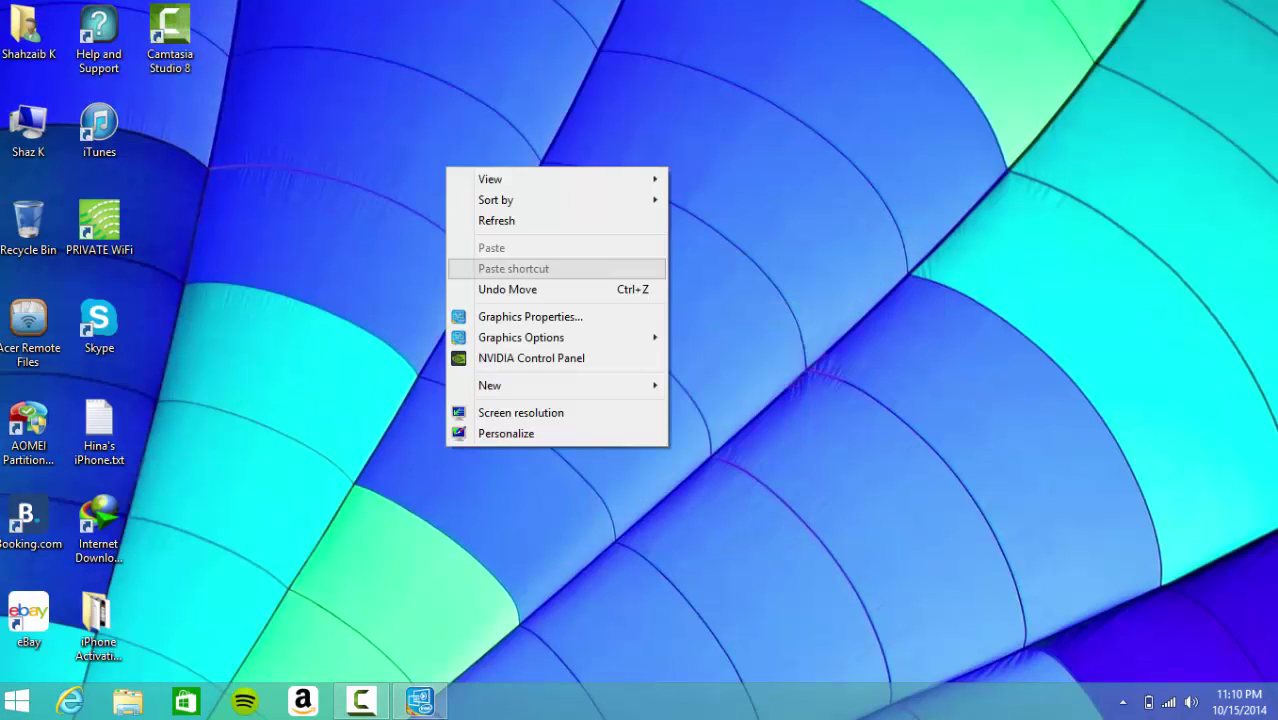
left_click(500, 249)
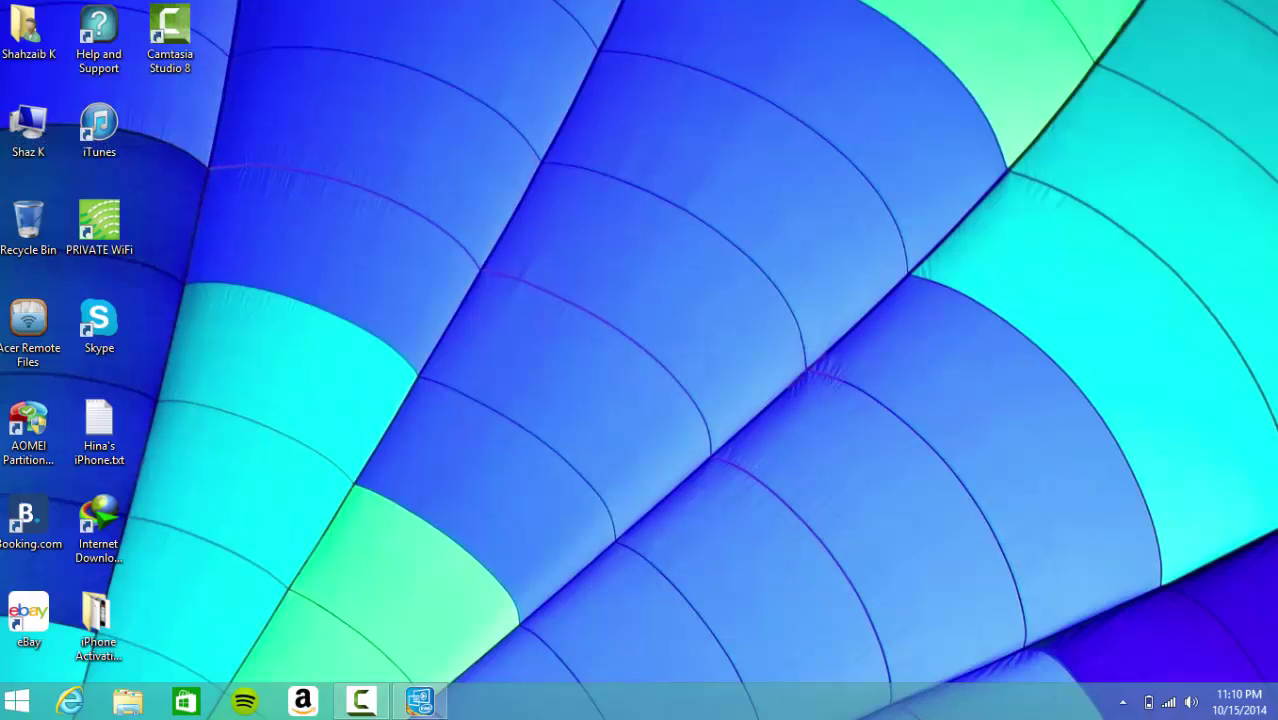
right_click(419, 122)
left_click(470, 178)
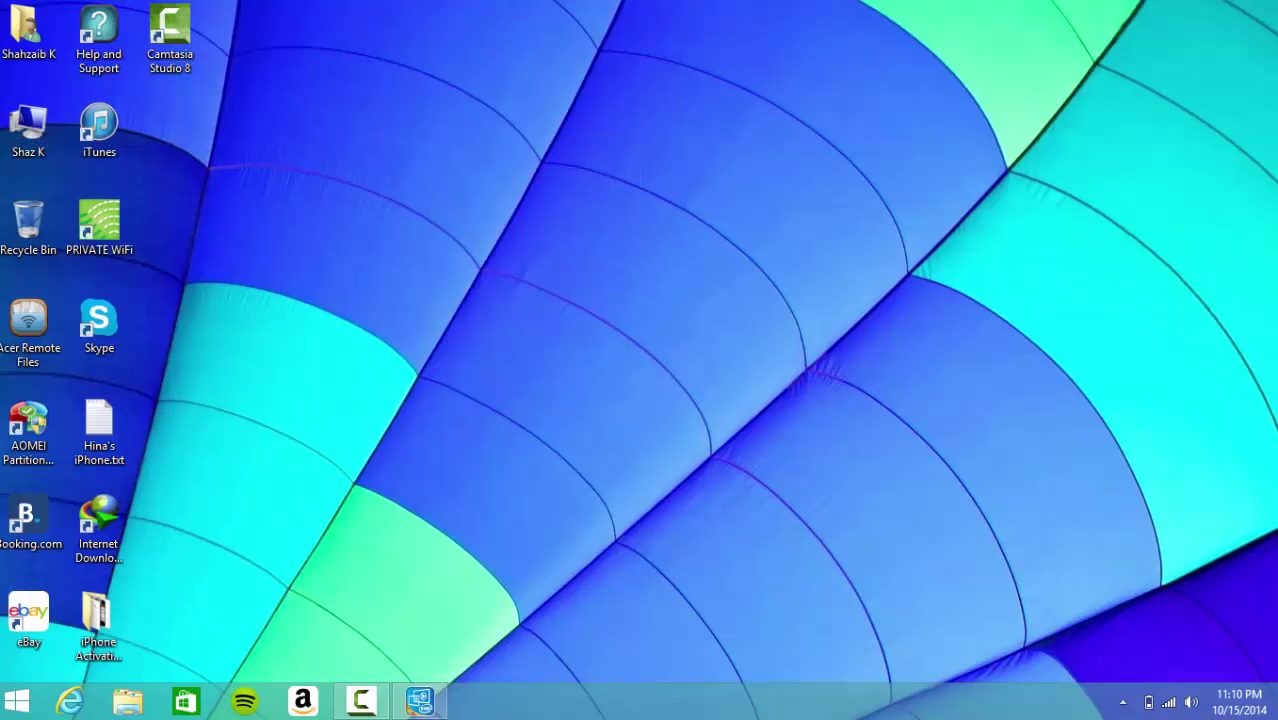